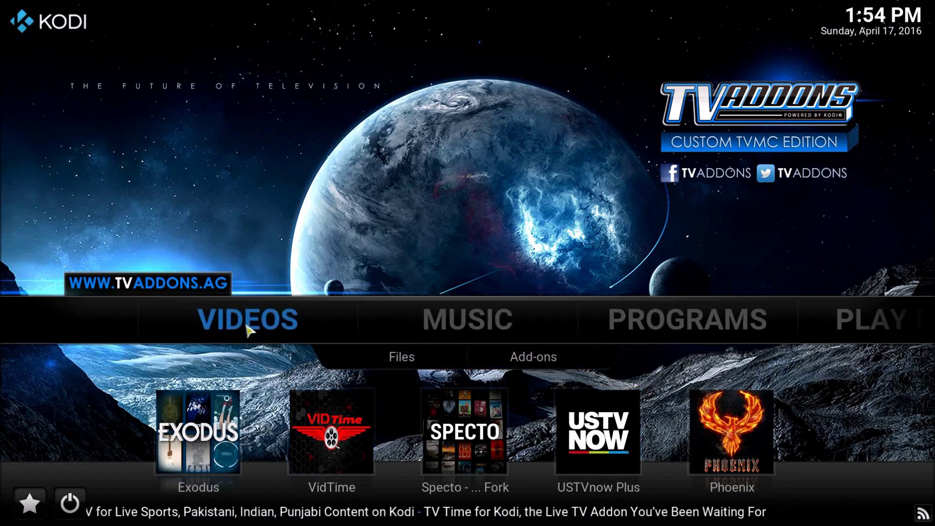
Step: Browse the installed video add-ons list, go Home, and reopen the add-ons list
left_click(520, 365)
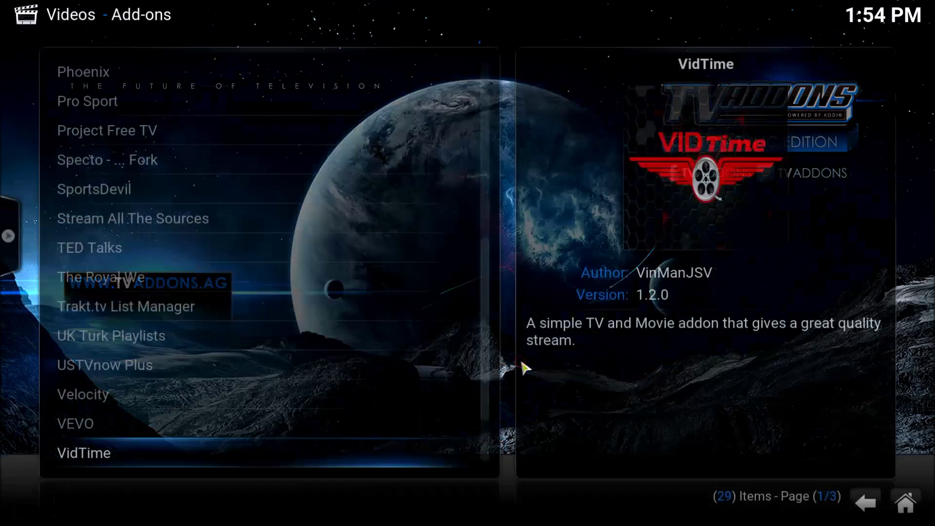
scroll(146, 365, "down", 1)
scroll(146, 365, "up", 1)
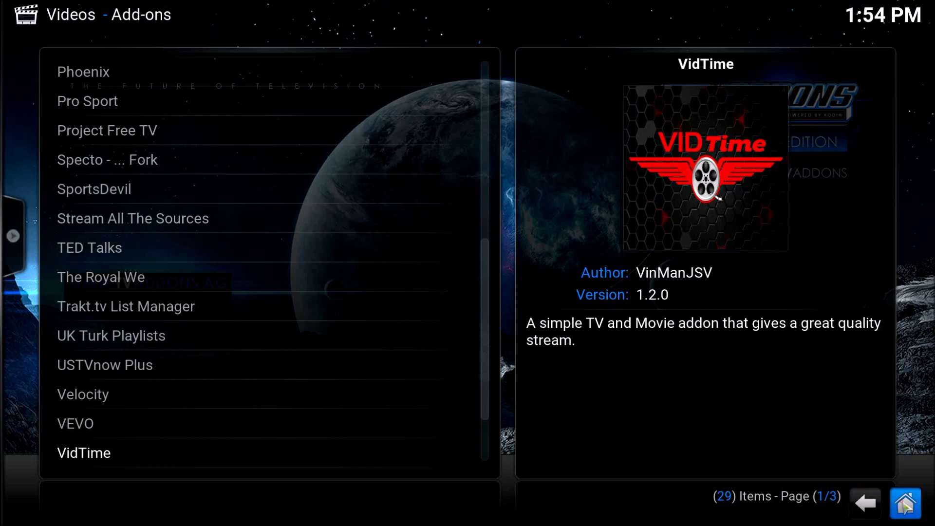
left_click(905, 503)
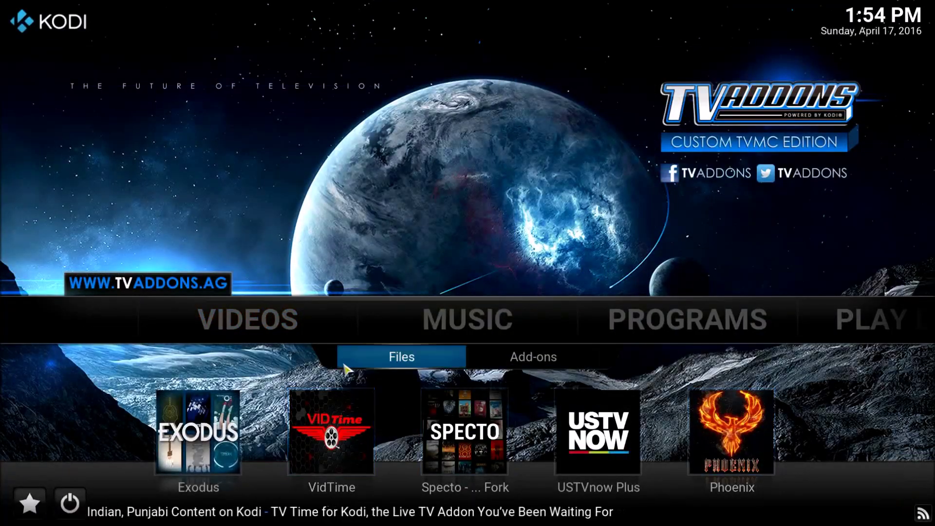
left_click(554, 370)
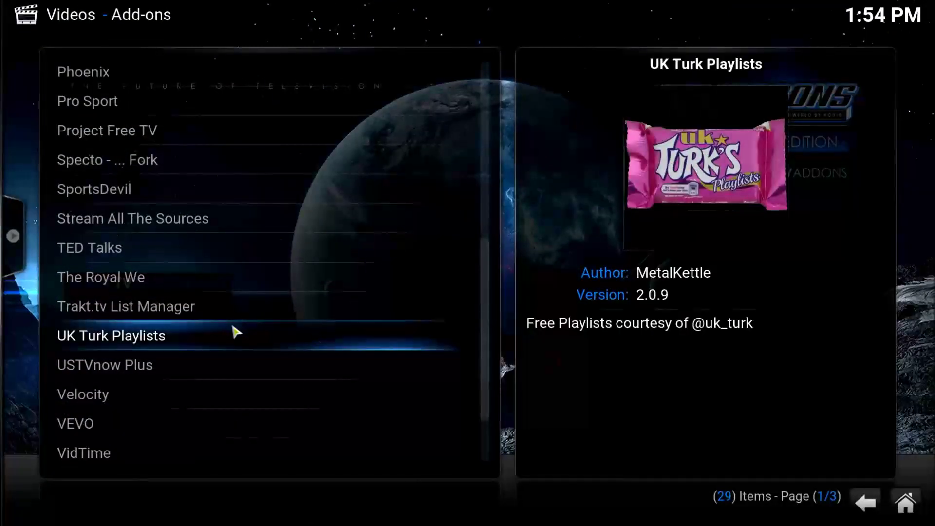
scroll(233, 337, "down", 2)
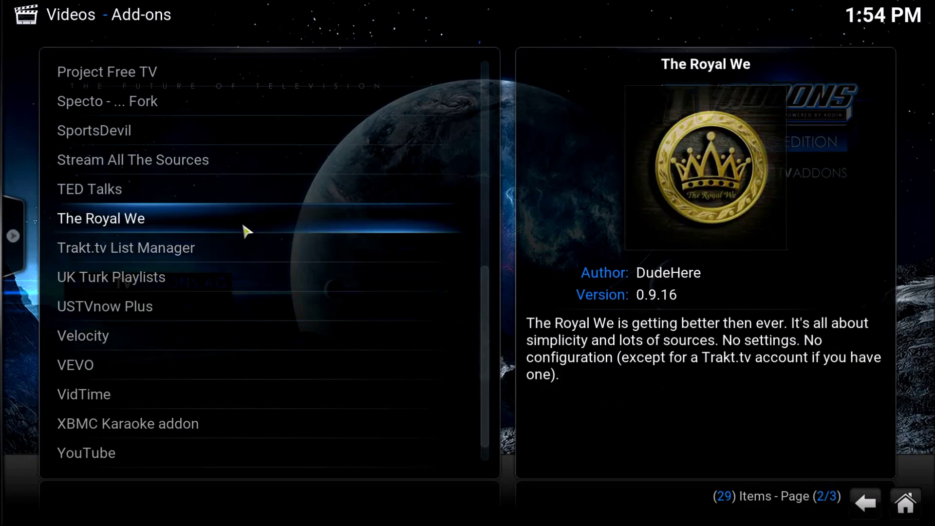
Step: Bring the browser showing the signed-in USTVnow TV Guide to the front
key("alt+Tab")
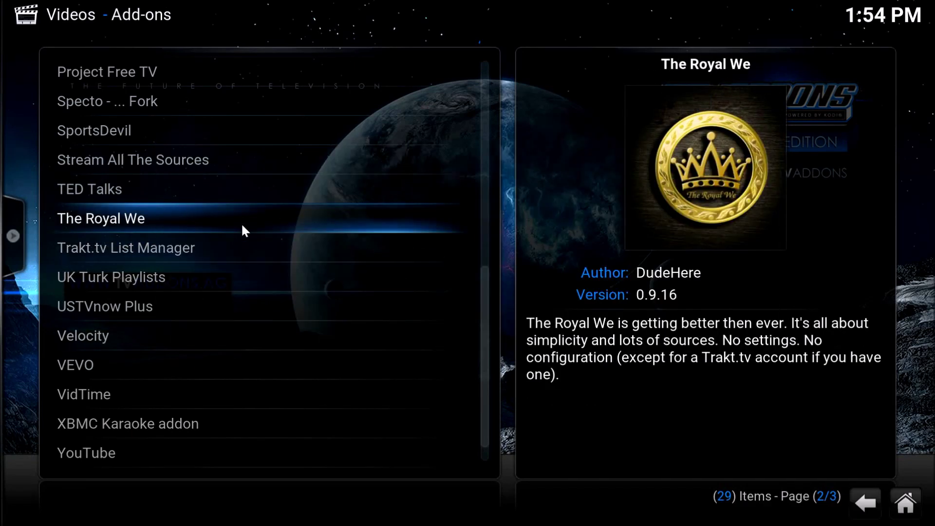
key("super")
key("alt+Tab")
key("alt+Tab")
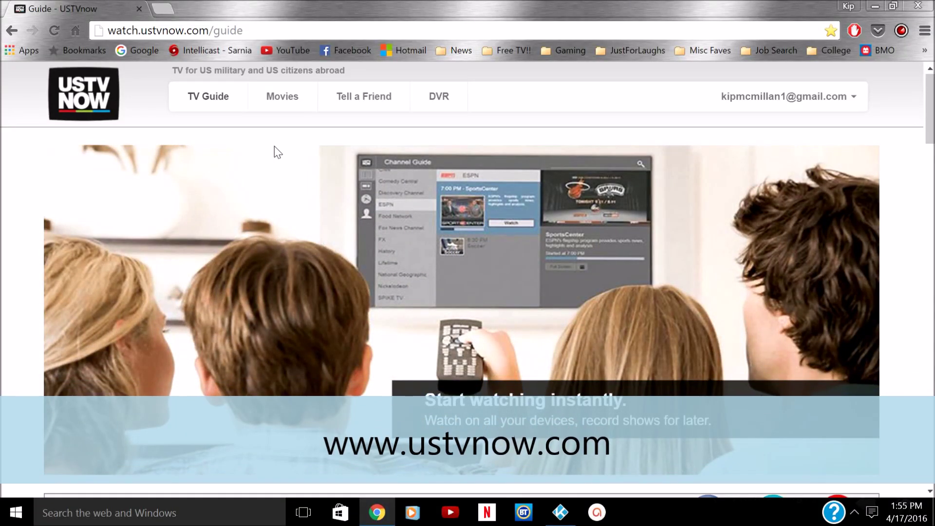
Step: Scroll through the USTVnow TV guide channel grid, then switch back to Kodi
scroll(277, 146, "down", 9)
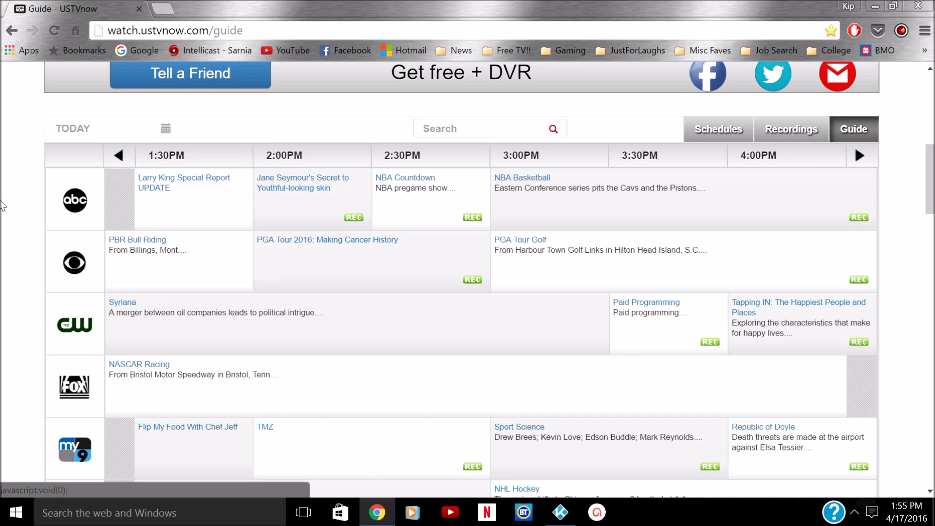
scroll(1, 204, "down", 5)
scroll(2, 209, "down", 10)
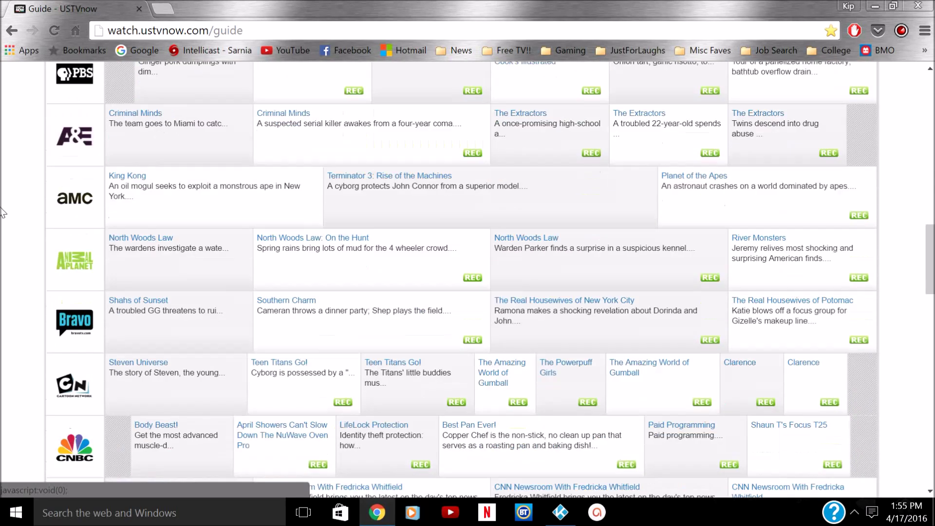
scroll(2, 215, "down", 7)
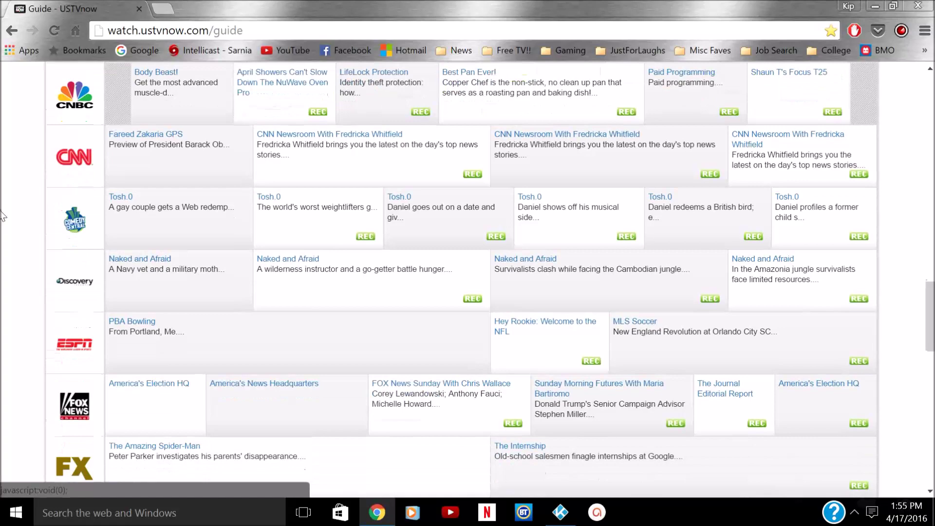
scroll(2, 216, "down", 7)
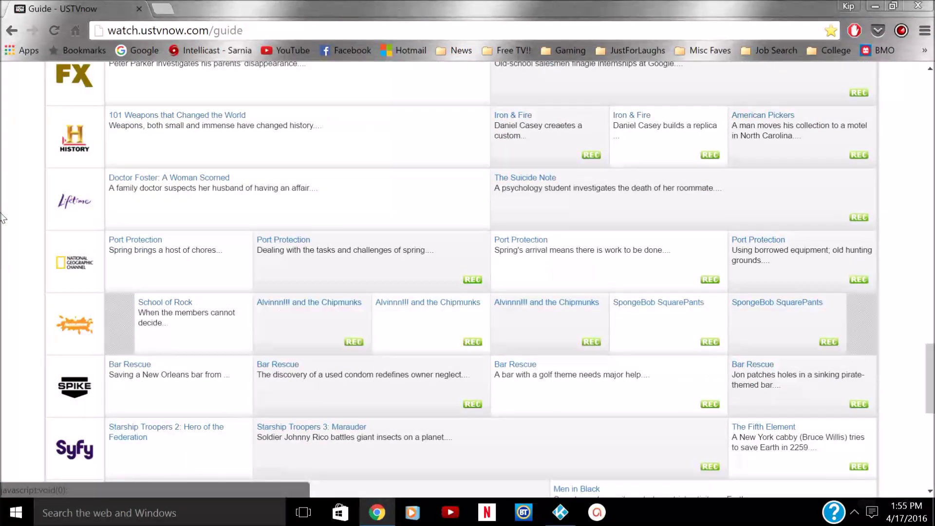
scroll(2, 219, "up", 20)
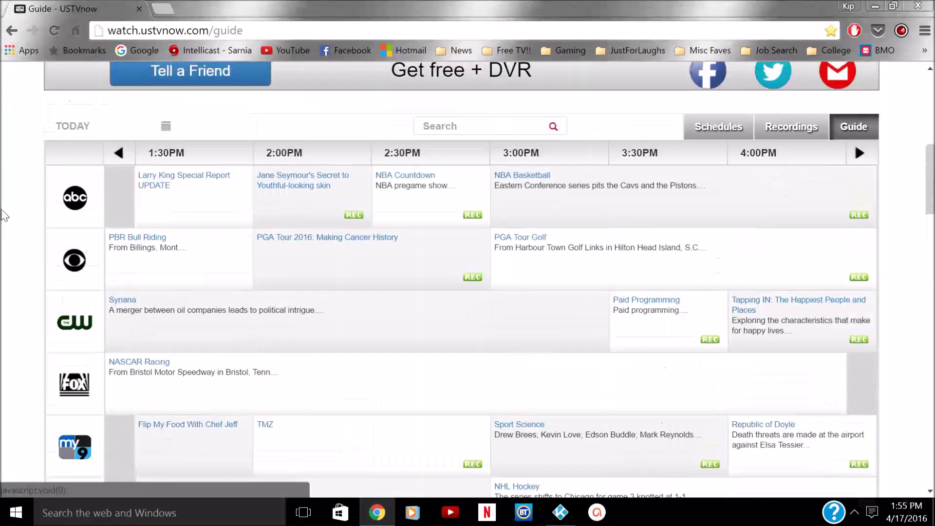
scroll(1, 216, "up", 4)
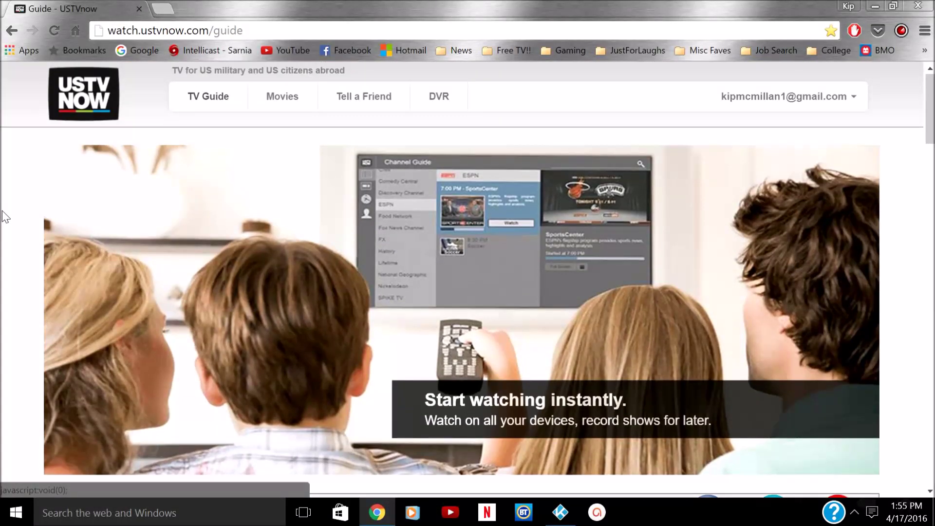
scroll(1, 222, "down", 1)
scroll(1, 222, "down", 6)
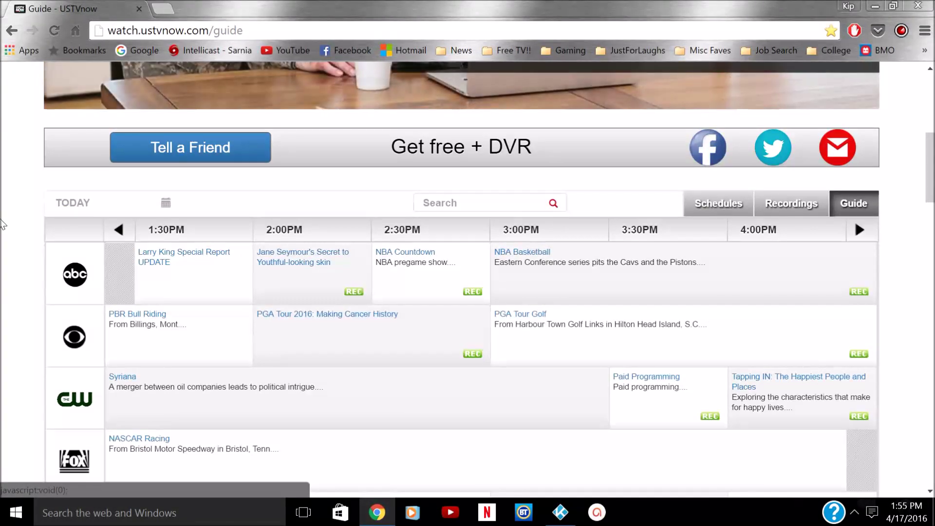
scroll(3, 224, "down", 4)
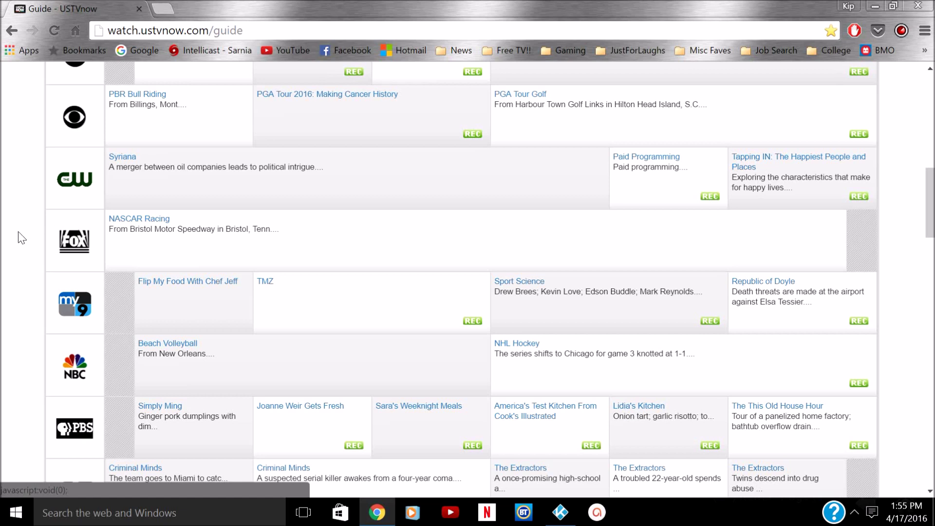
left_click(560, 515)
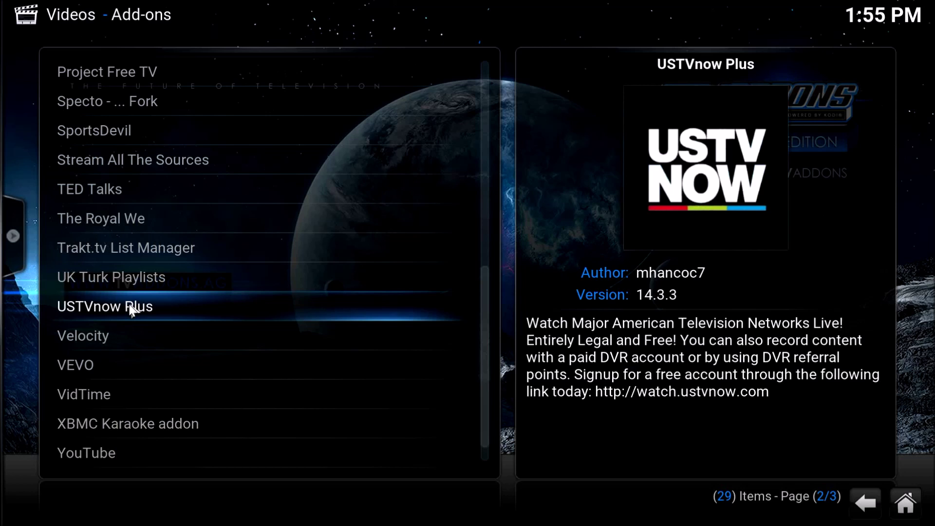
Step: Open the USTVnow Plus add-on settings and view the Account Info and Display Settings tabs
right_click(130, 307)
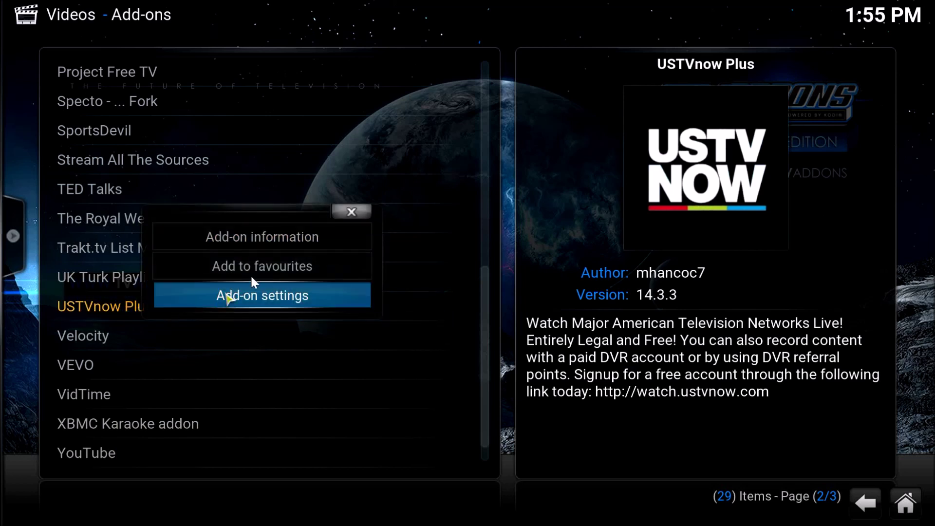
left_click(276, 294)
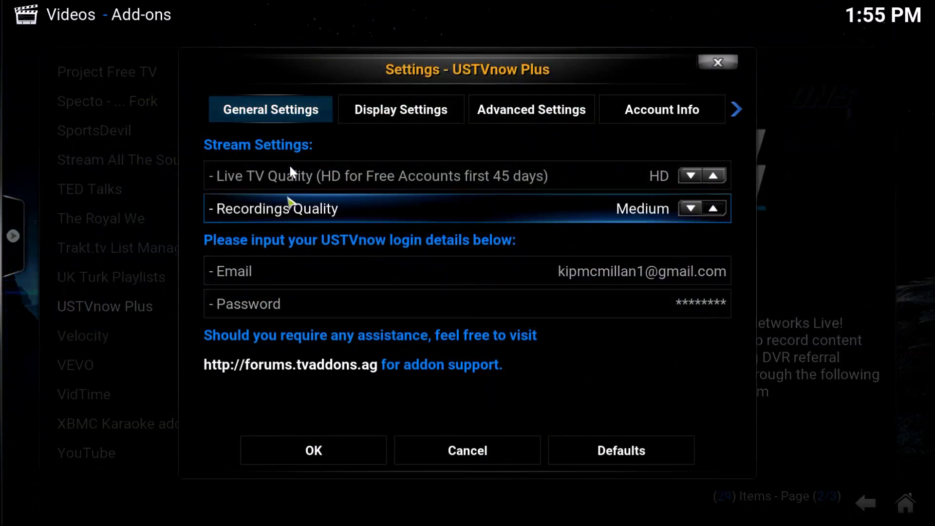
mouse_move(619, 105)
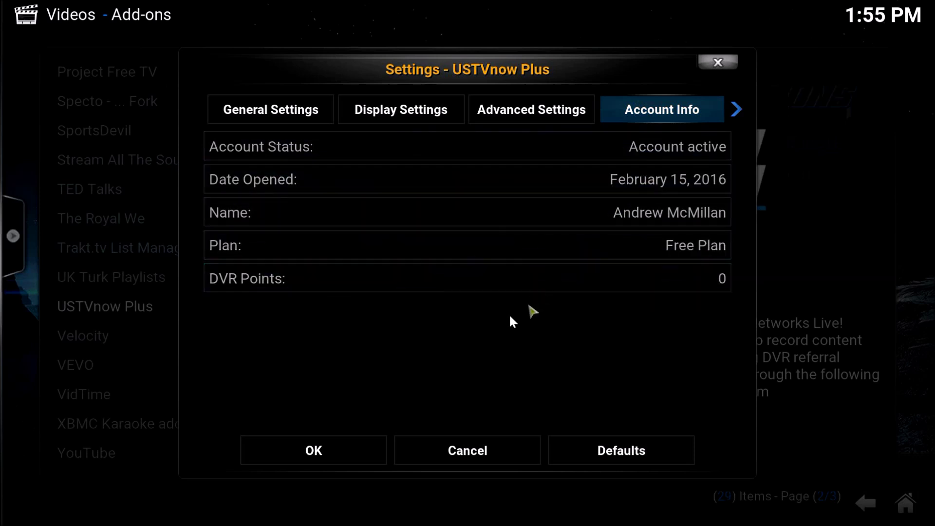
mouse_move(355, 116)
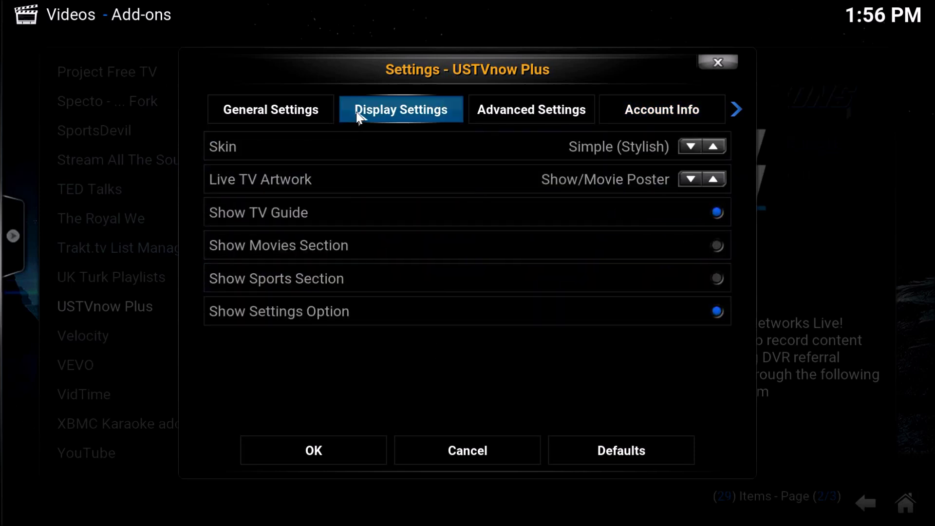
Step: Toggle the Sports and Movies sections on and back off in the display settings
mouse_move(298, 116)
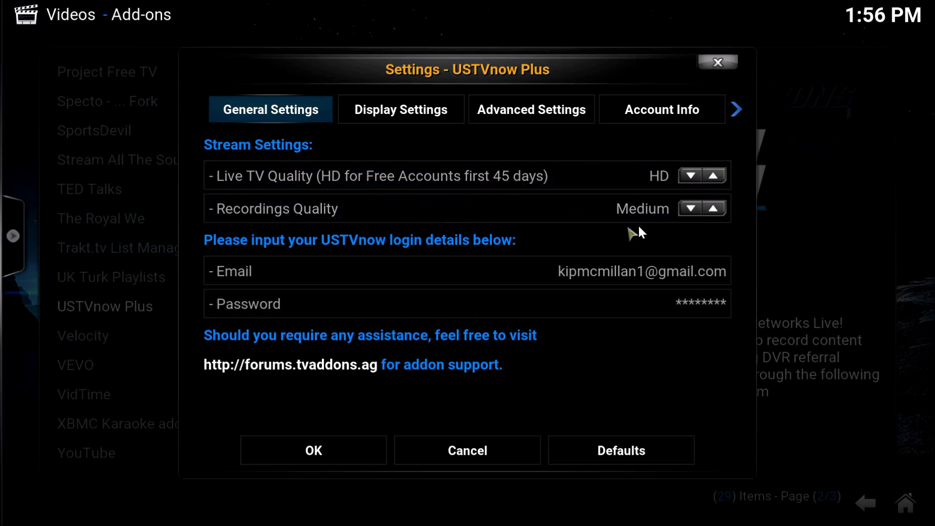
mouse_move(433, 116)
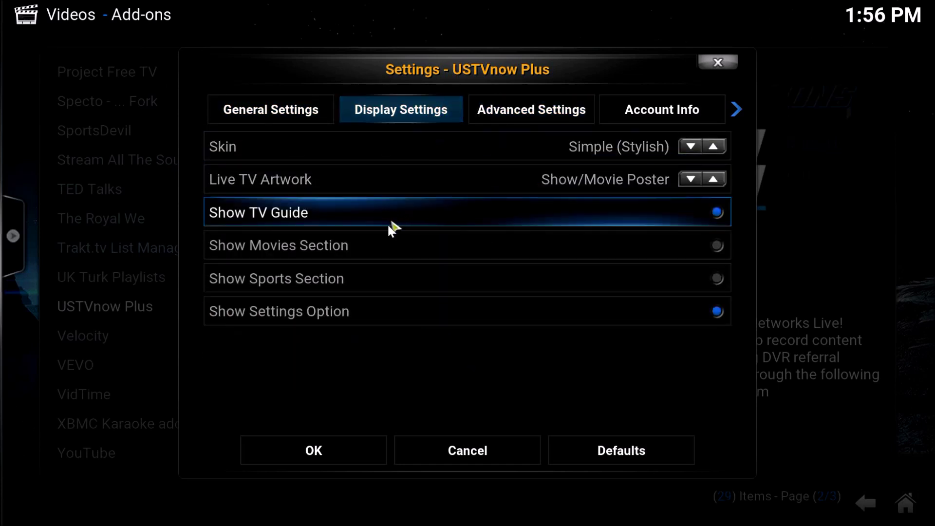
left_click(380, 276)
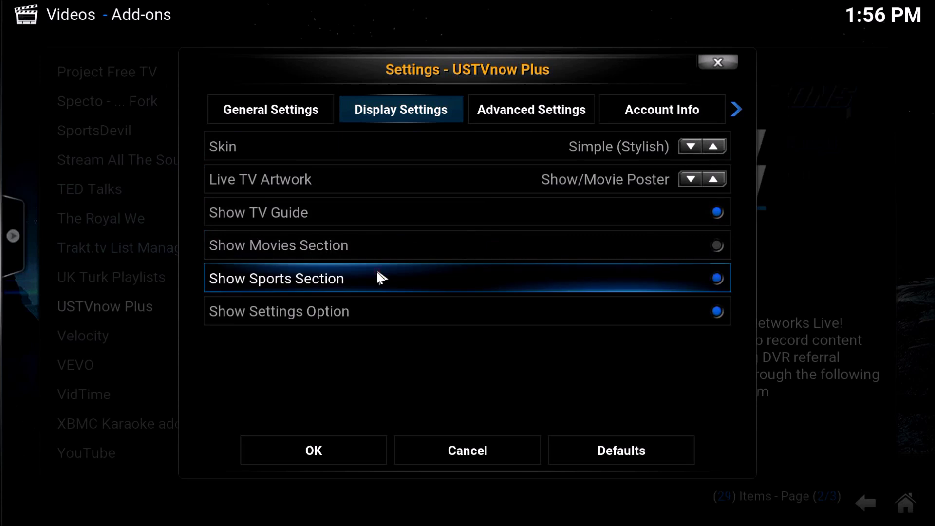
left_click(380, 283)
left_click(392, 246)
left_click(395, 246)
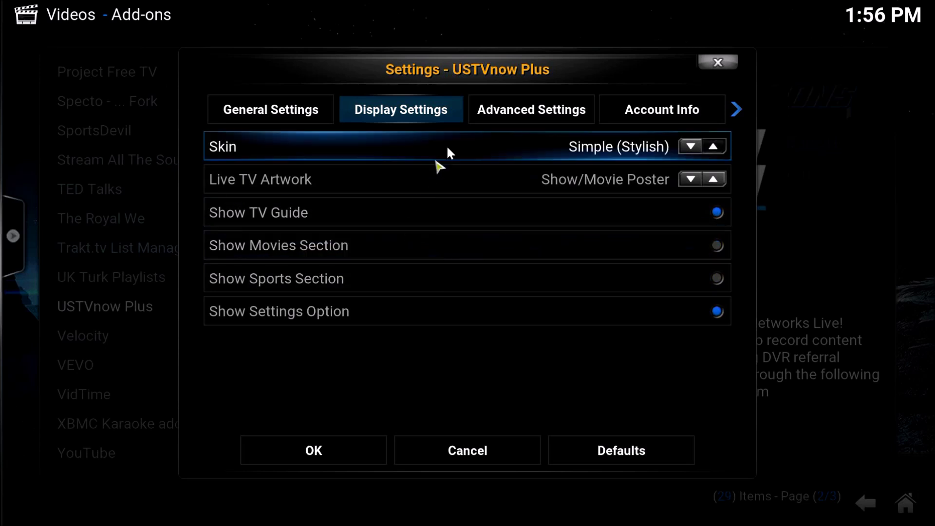
Step: Review the account status and version 14.3.3, then cancel out of the settings
mouse_move(498, 112)
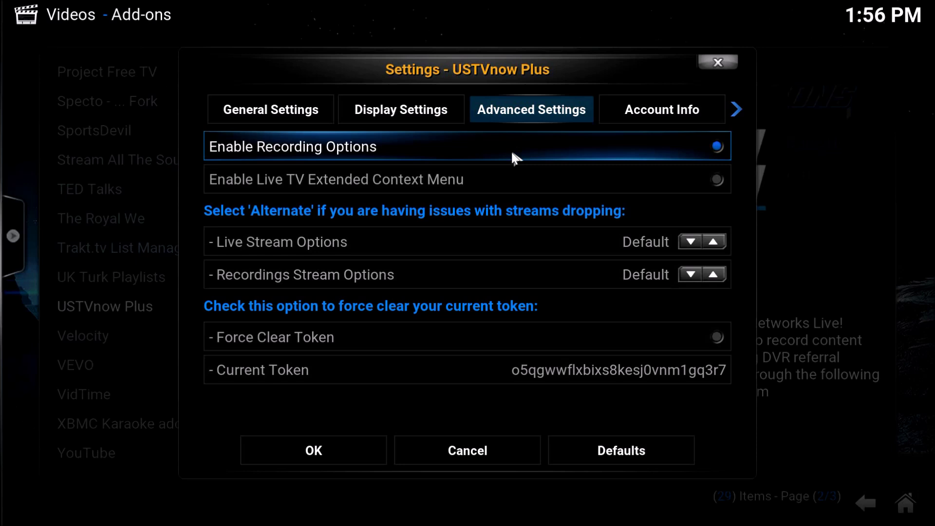
left_click(715, 107)
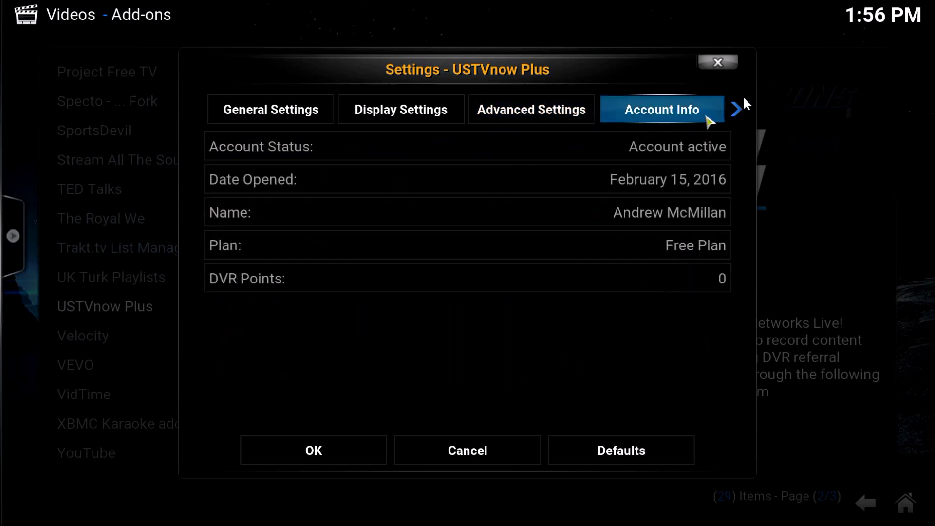
left_click(715, 110)
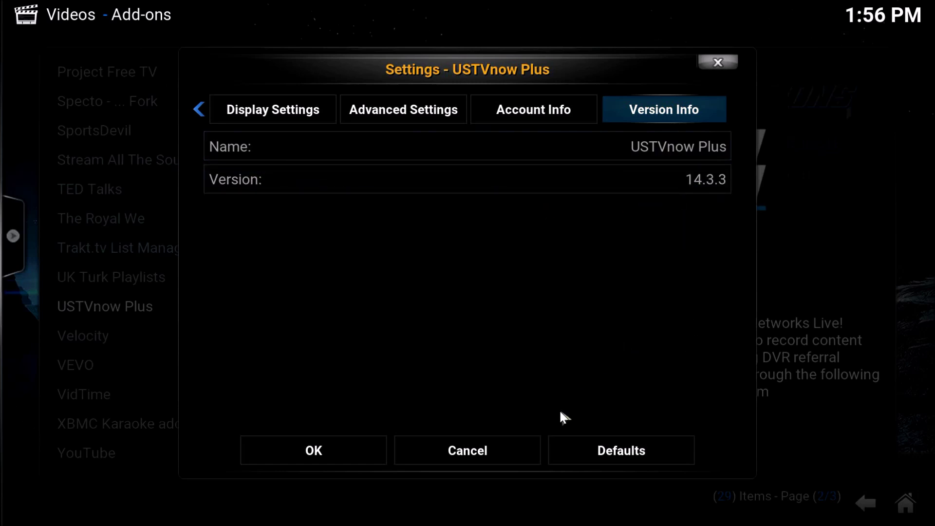
left_click(458, 454)
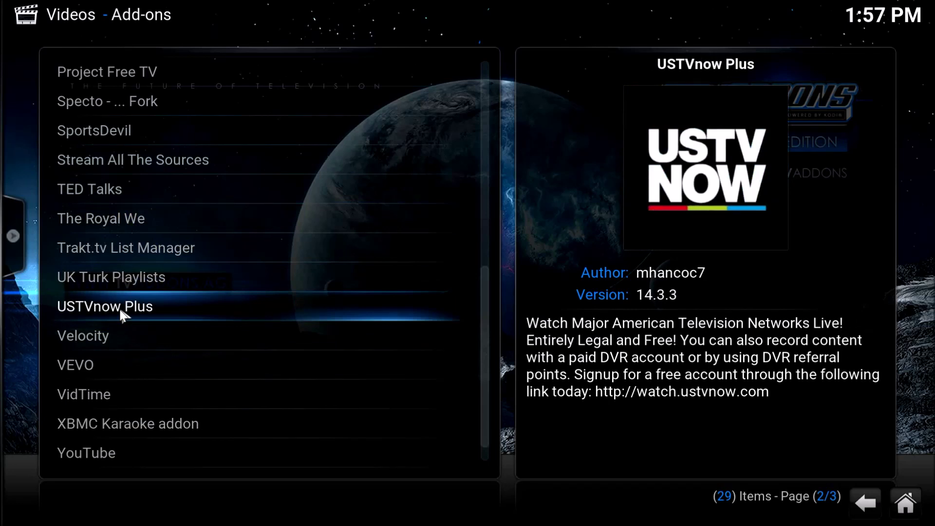
Step: Run an update check on USTVnow Plus, dismiss the only offered version 14.3.3, and return Home
right_click(121, 316)
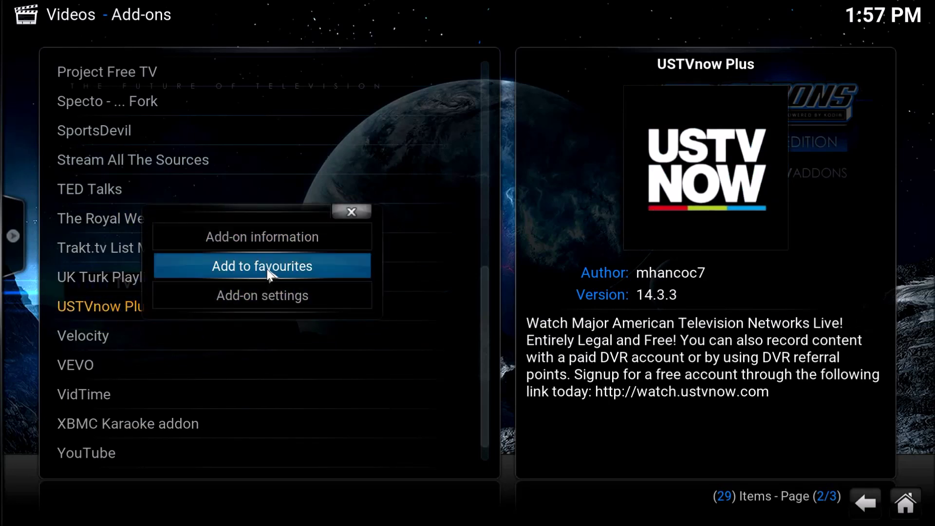
left_click(288, 240)
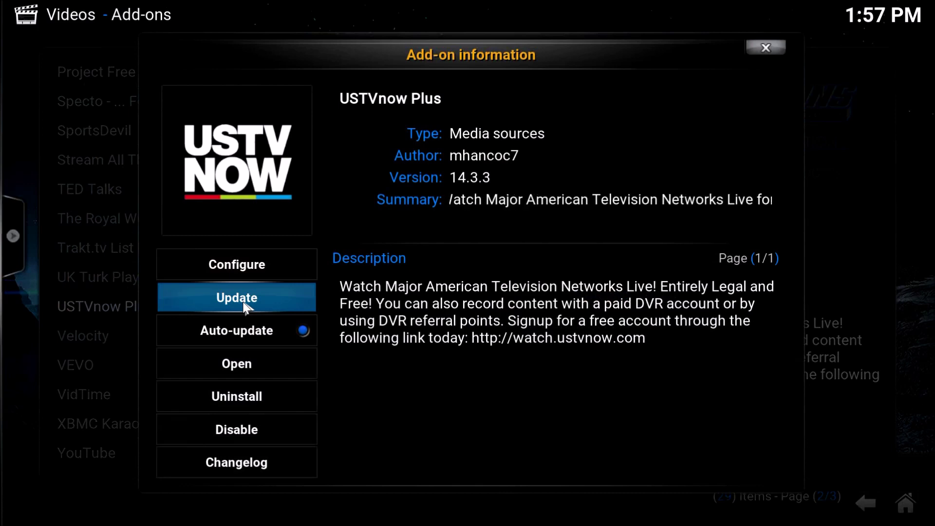
left_click(244, 303)
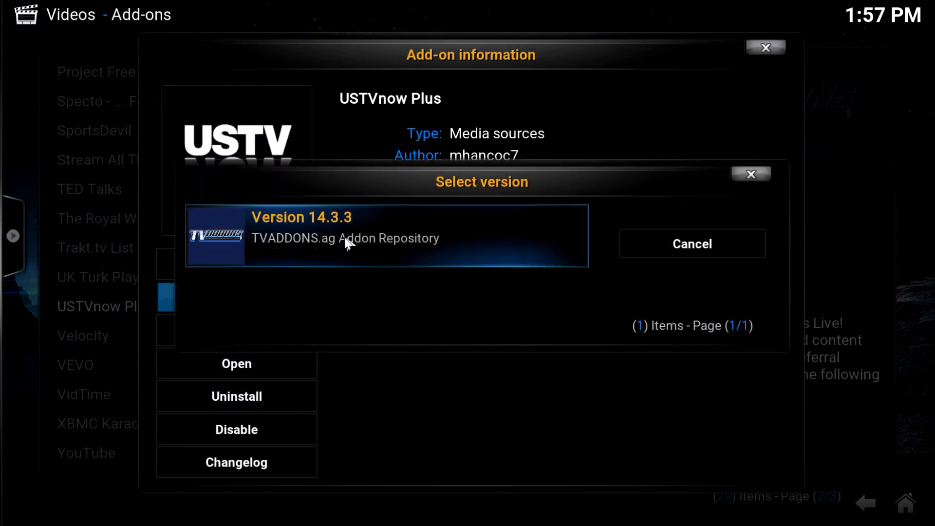
left_click(704, 236)
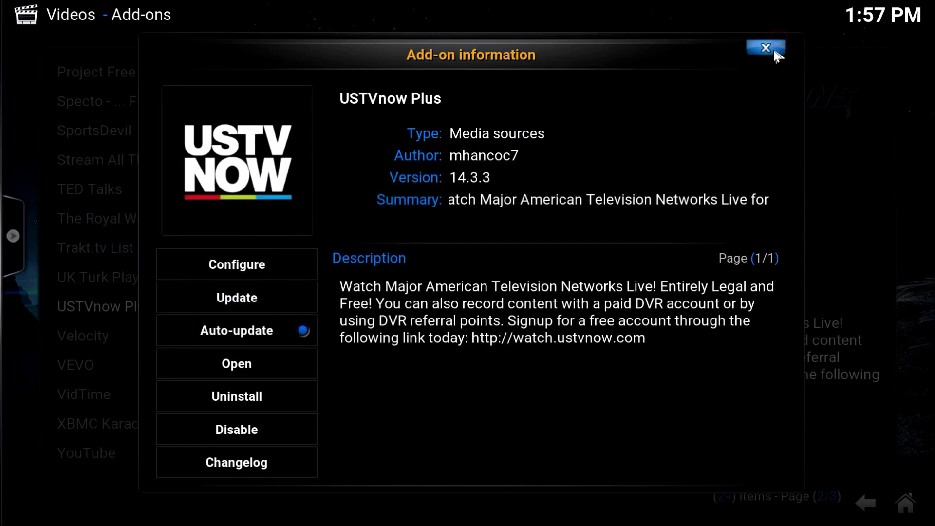
left_click(774, 49)
left_click(899, 504)
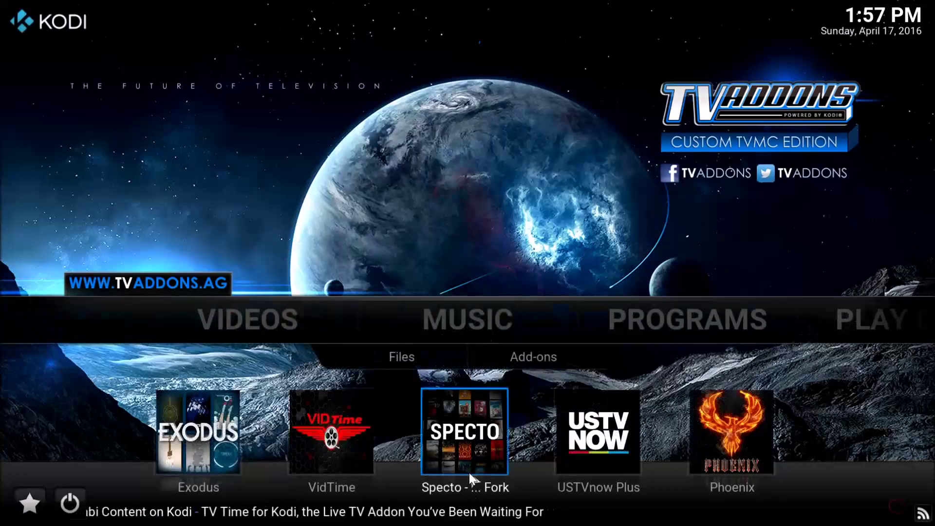
Step: Open USTVnow Plus Live TV and start the FOX NASCAR Racing channel
left_click(600, 433)
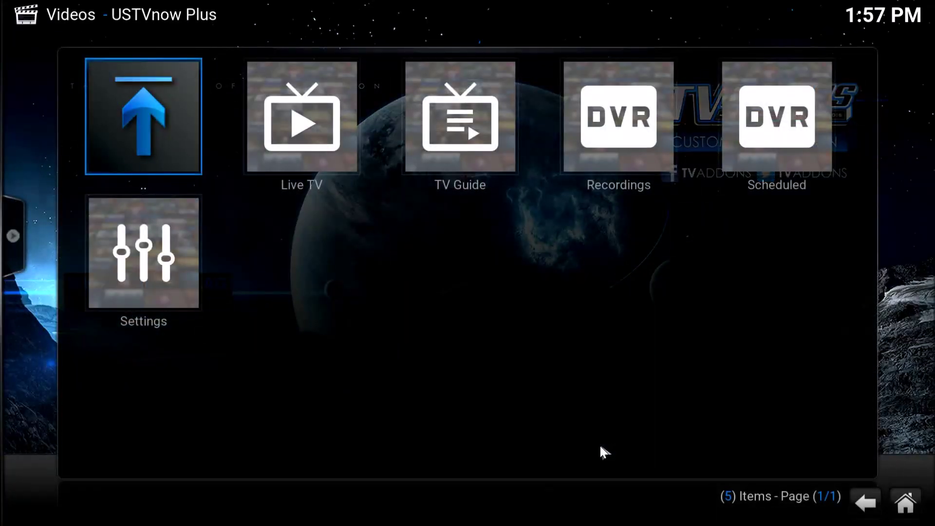
left_click(332, 150)
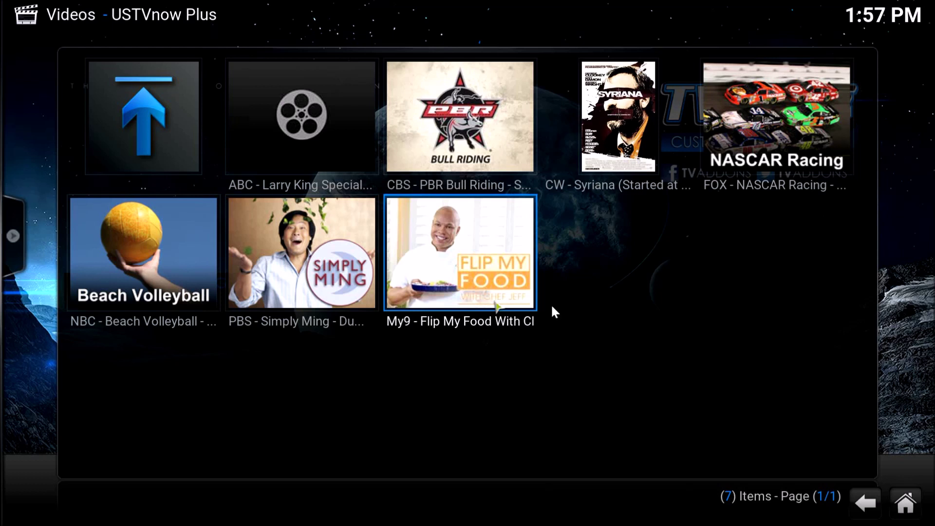
left_click(779, 127)
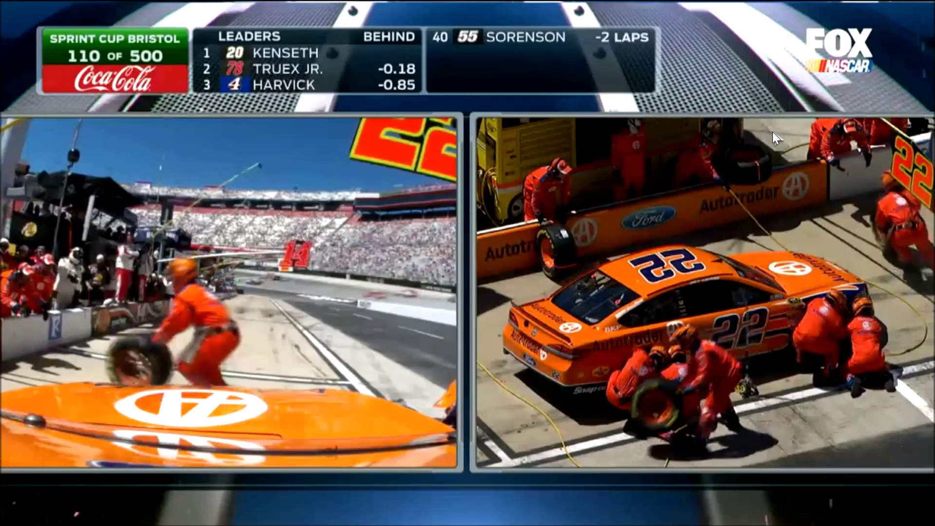
Step: Watch the FOX NASCAR Racing stream at 720p, then stop playback
mouse_move(634, 208)
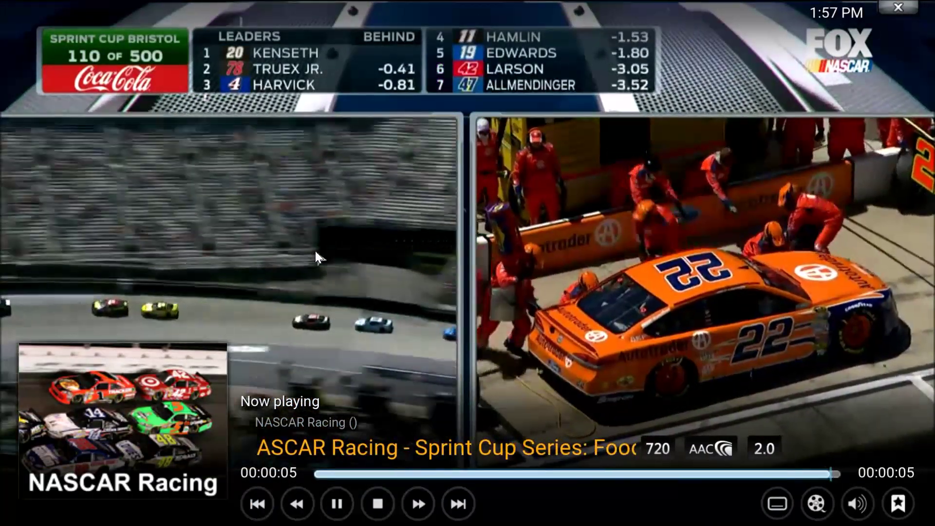
key("Left")
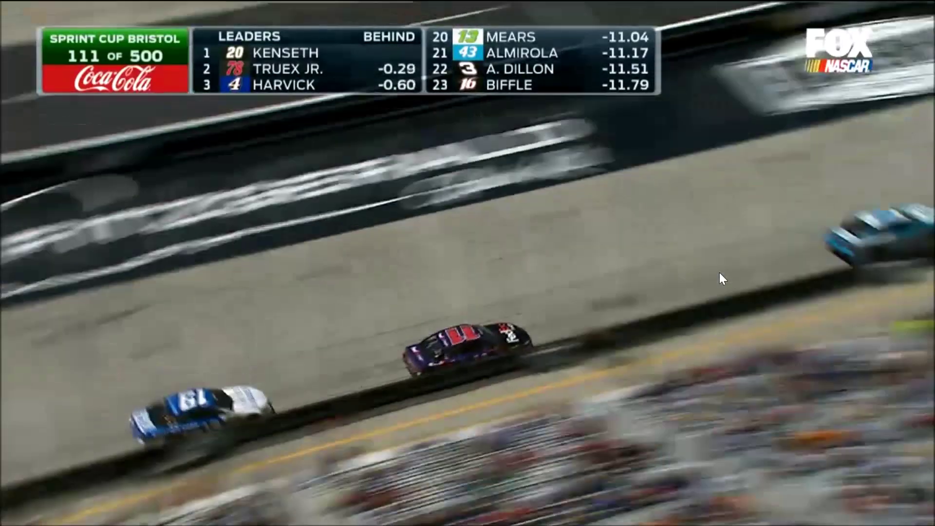
mouse_move(493, 419)
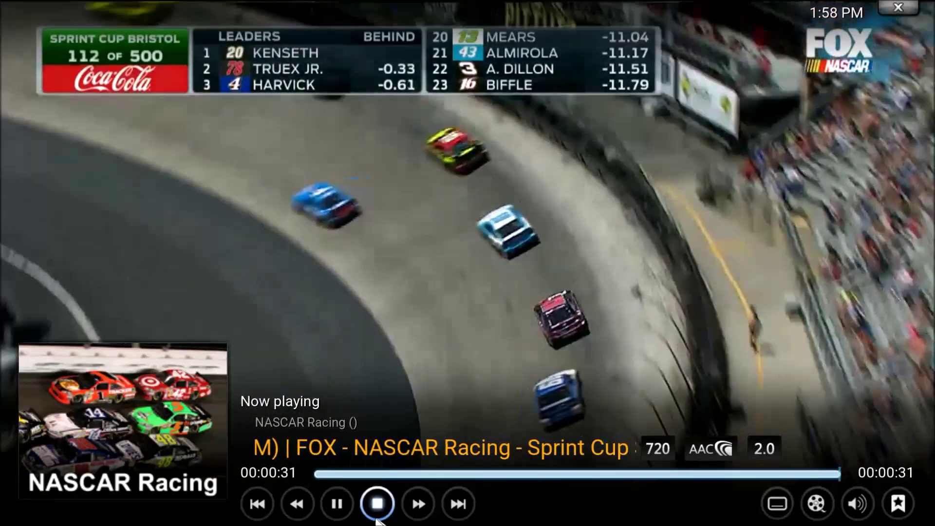
left_click(378, 504)
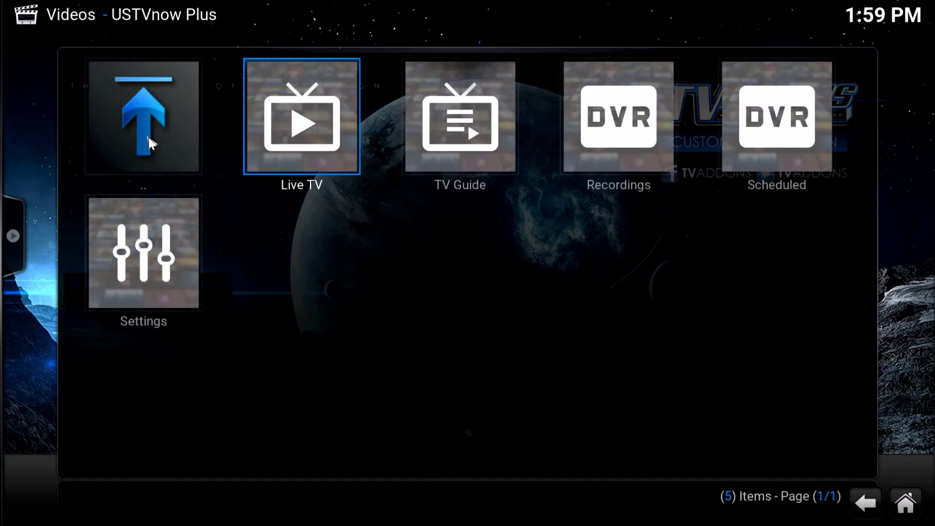
Step: Show FOX's TV Guide schedule and cycle its view through Big list, Thumbnail, Wide, back to List
left_click(477, 151)
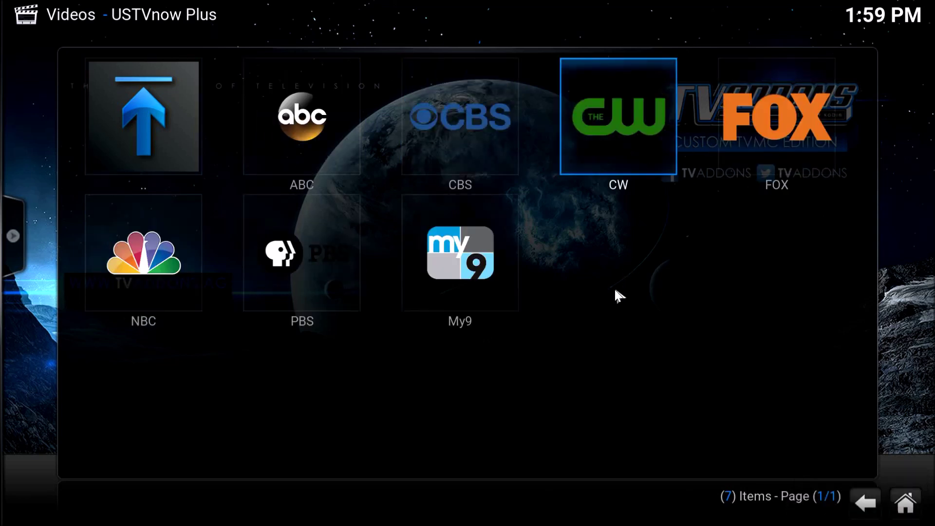
left_click(789, 157)
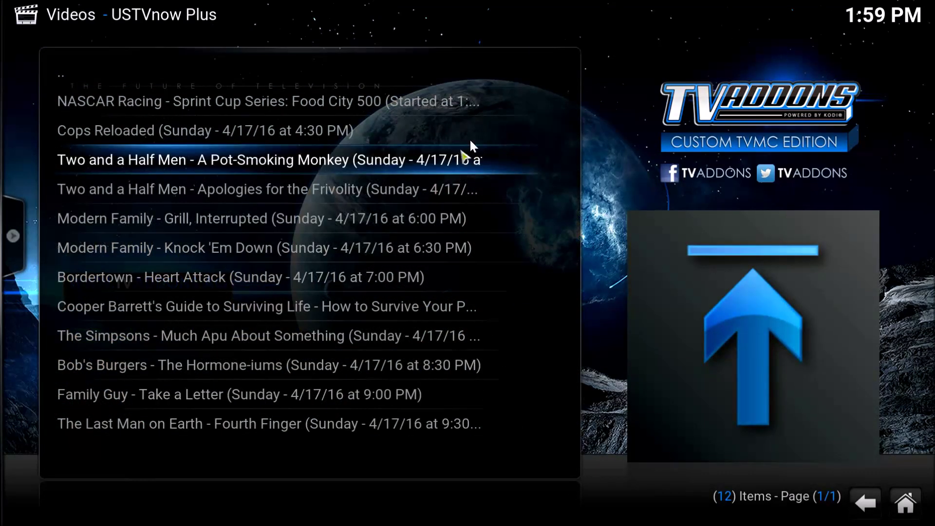
mouse_move(15, 166)
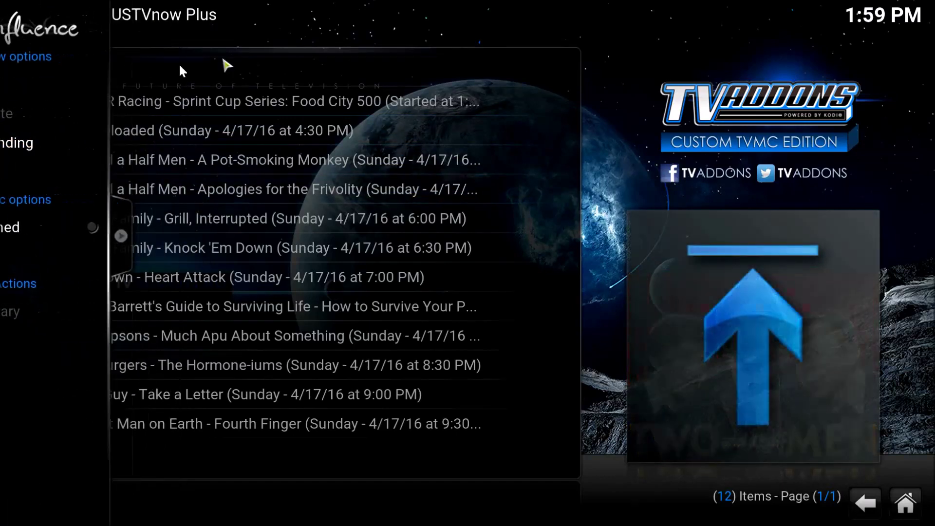
left_click(10, 88)
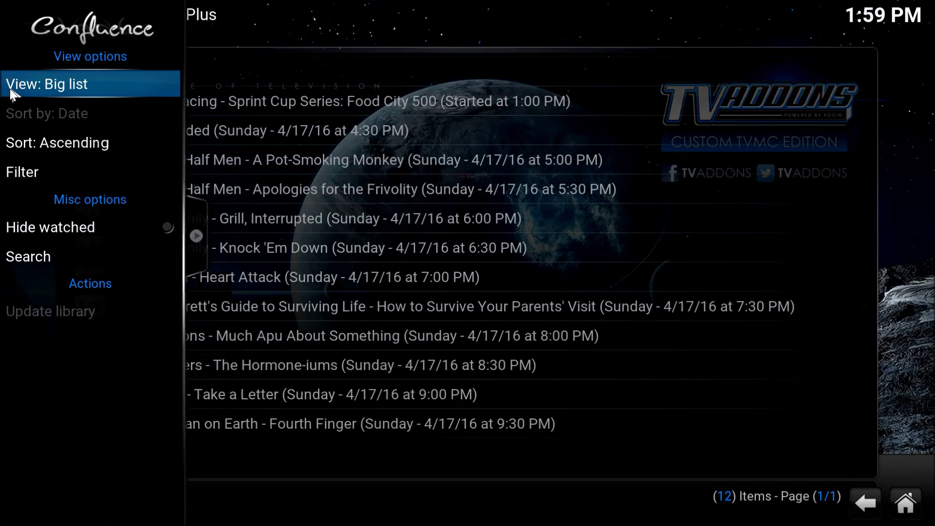
left_click(9, 89)
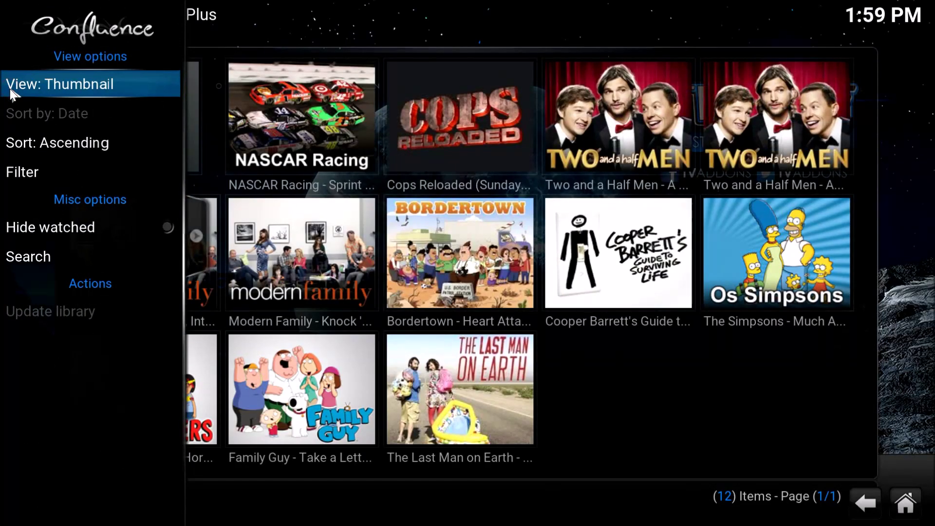
left_click(9, 89)
left_click(10, 89)
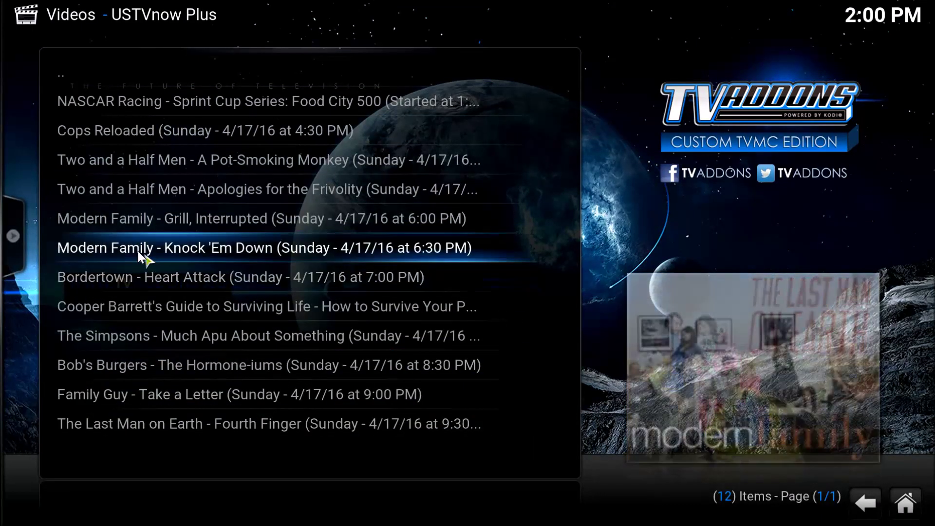
mouse_move(13, 224)
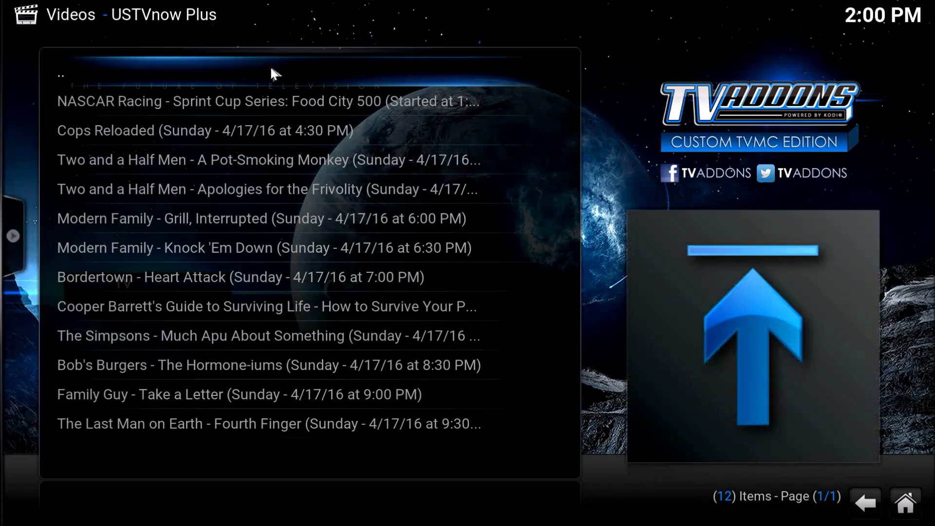
Step: Back out of the FOX schedule through the USTVnow Plus menu and Videos list to Home
left_click(271, 69)
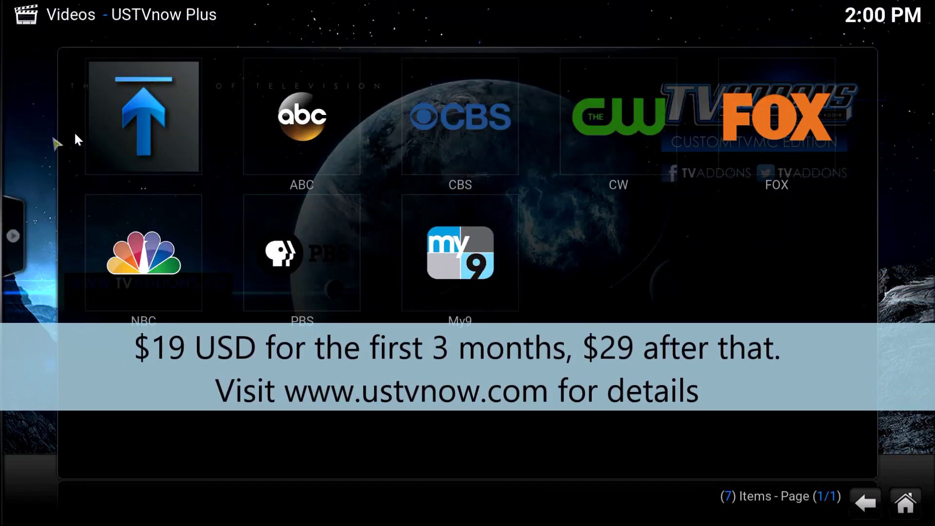
left_click(118, 125)
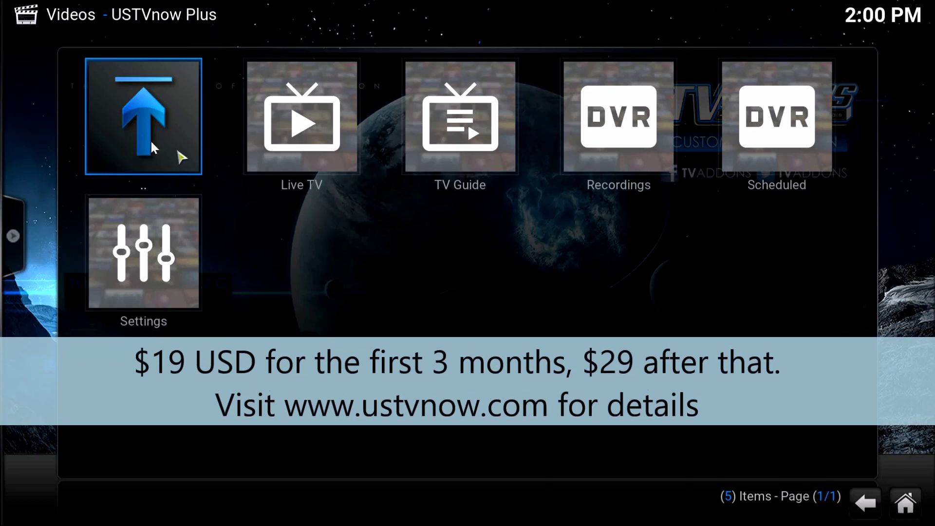
left_click(138, 132)
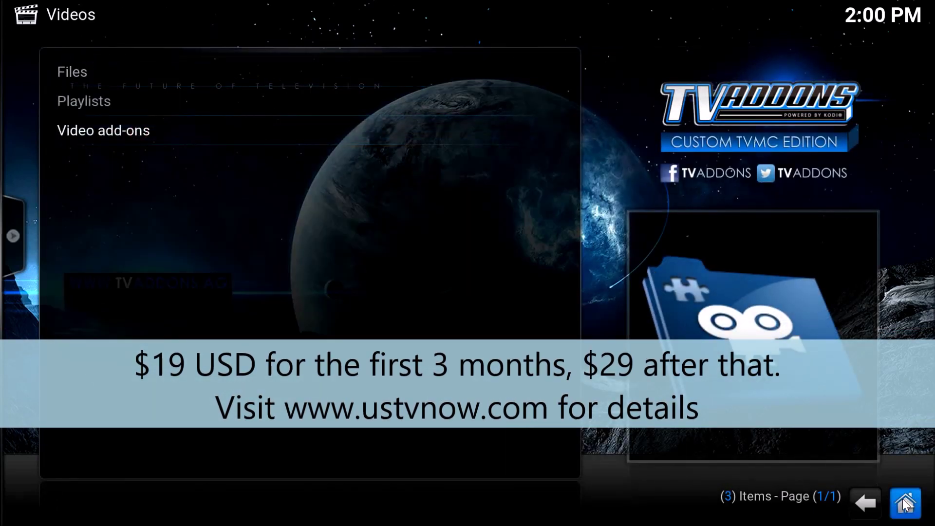
left_click(905, 505)
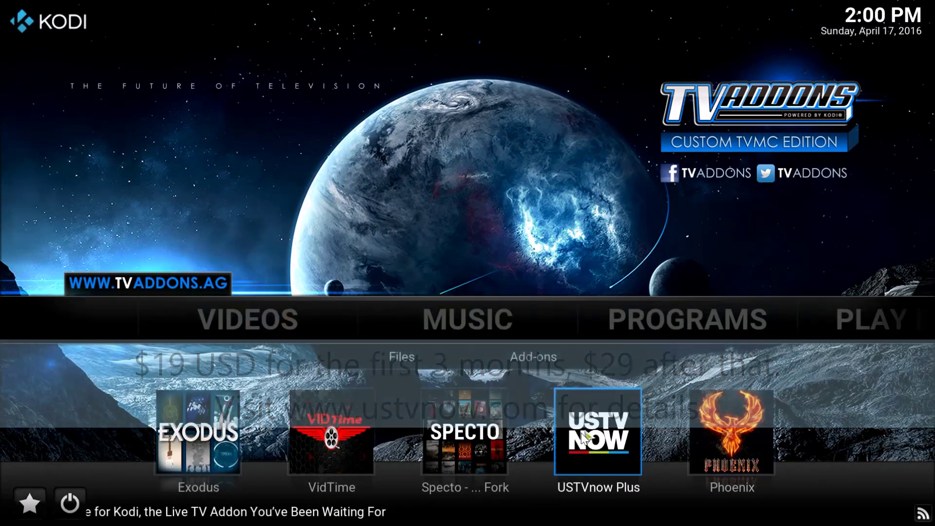